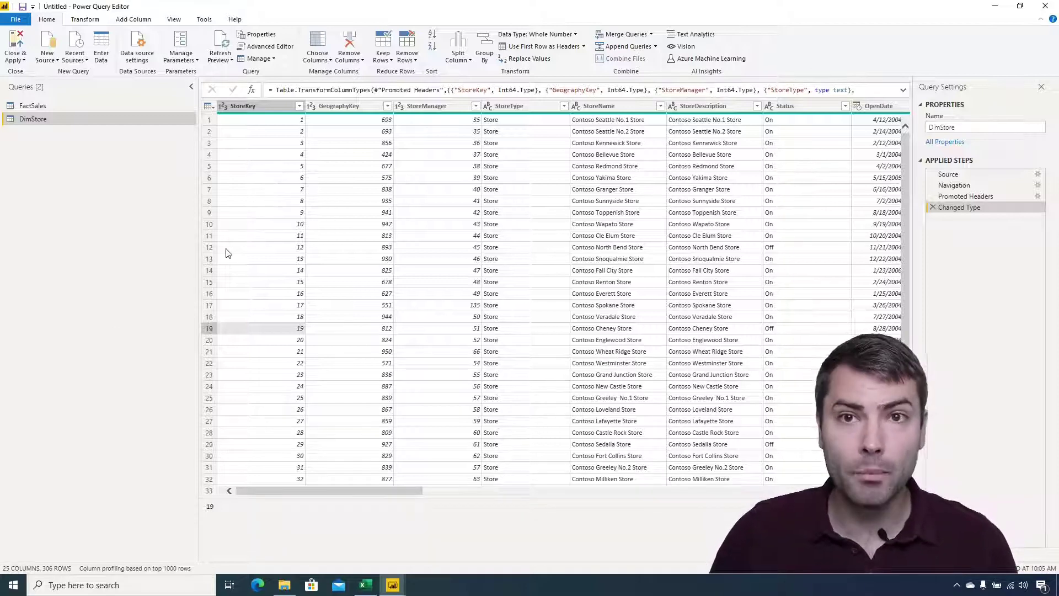
Step: Preview the DimStore query, then return to the FactSales query
{"action": "left_click", "coordinate": [70, 105]}
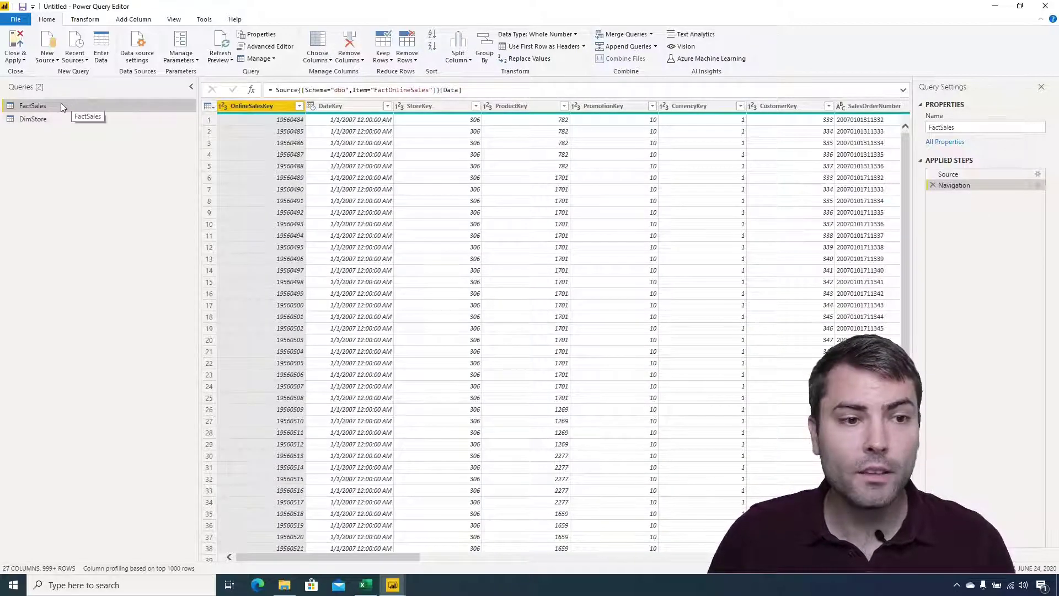
{"action": "left_click", "coordinate": [39, 119]}
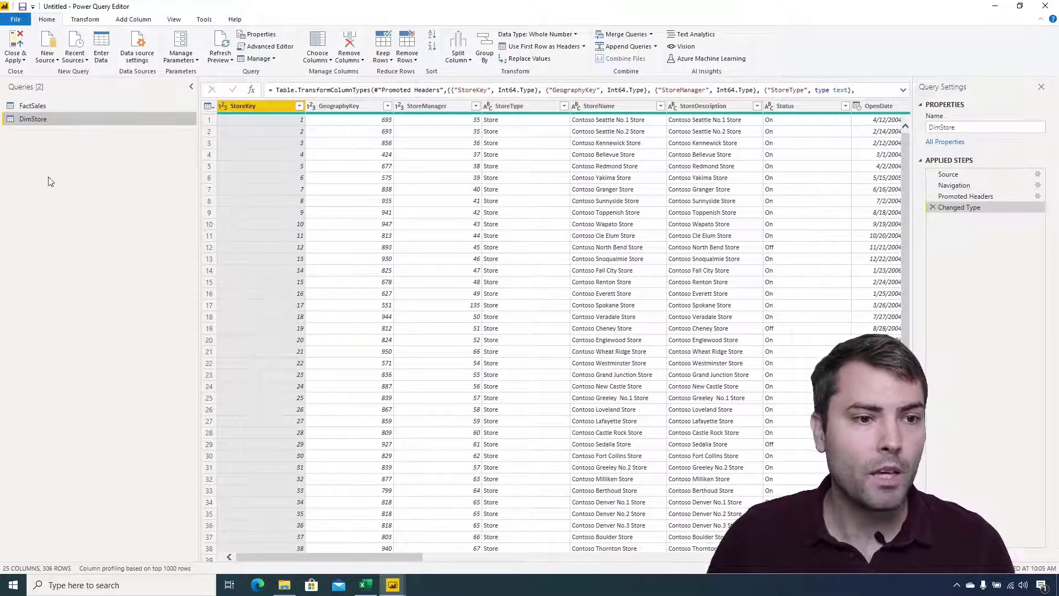
{"action": "left_click", "coordinate": [55, 106]}
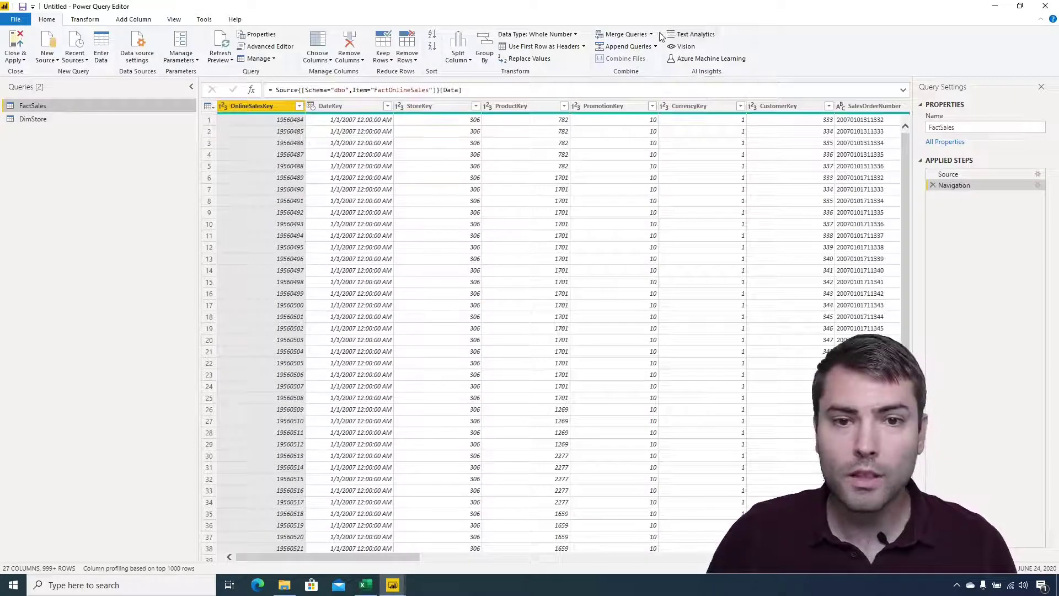
Step: Start merging DimStore into FactSales, matching both tables on StoreKey
{"action": "left_click", "coordinate": [655, 35]}
{"action": "left_click", "coordinate": [645, 44]}
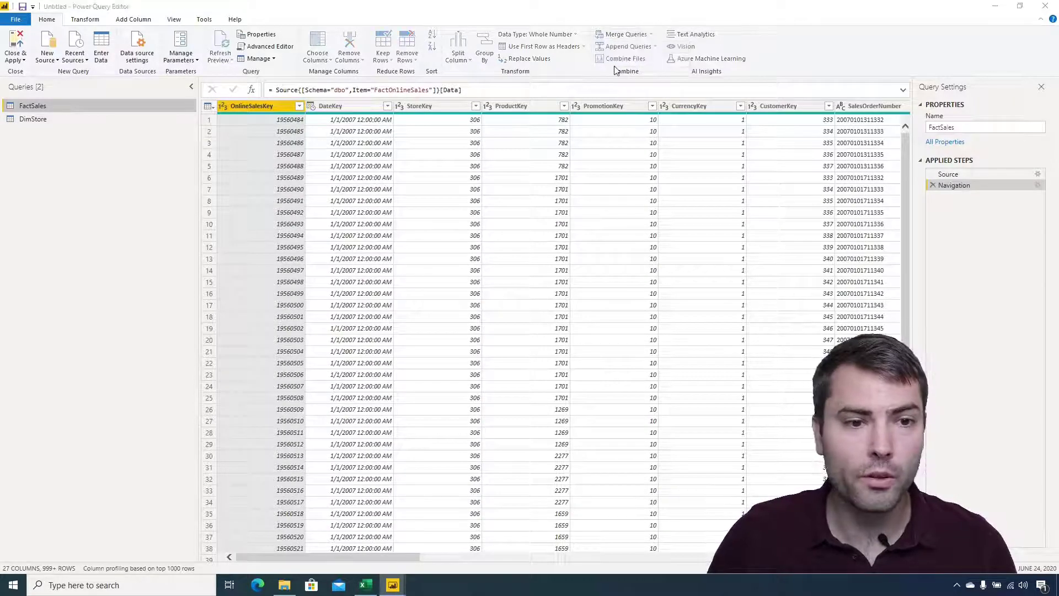
{"action": "left_click", "coordinate": [489, 192]}
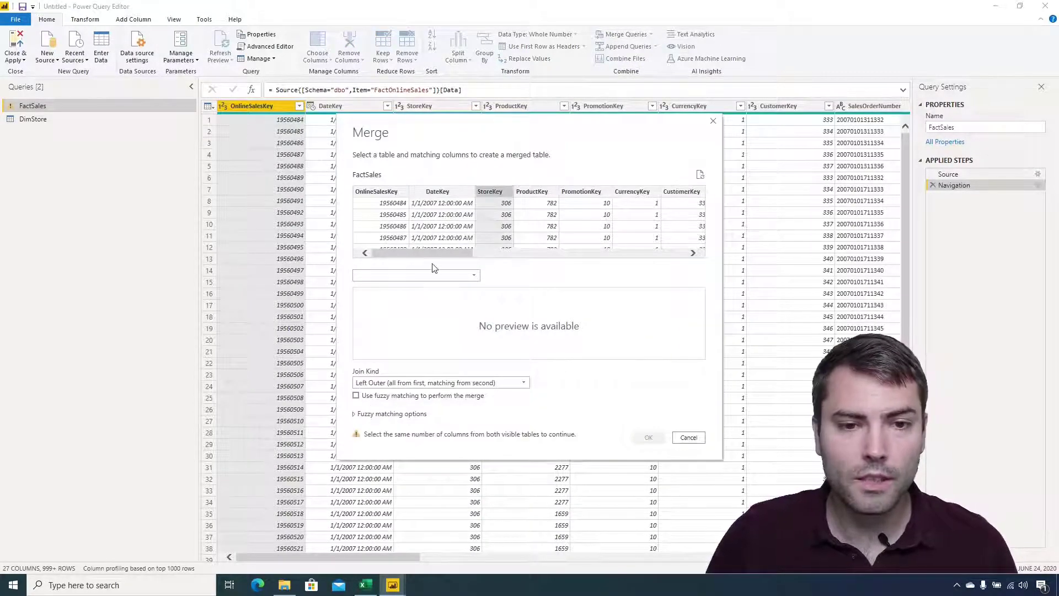
{"action": "left_click", "coordinate": [425, 277]}
{"action": "left_click", "coordinate": [388, 298]}
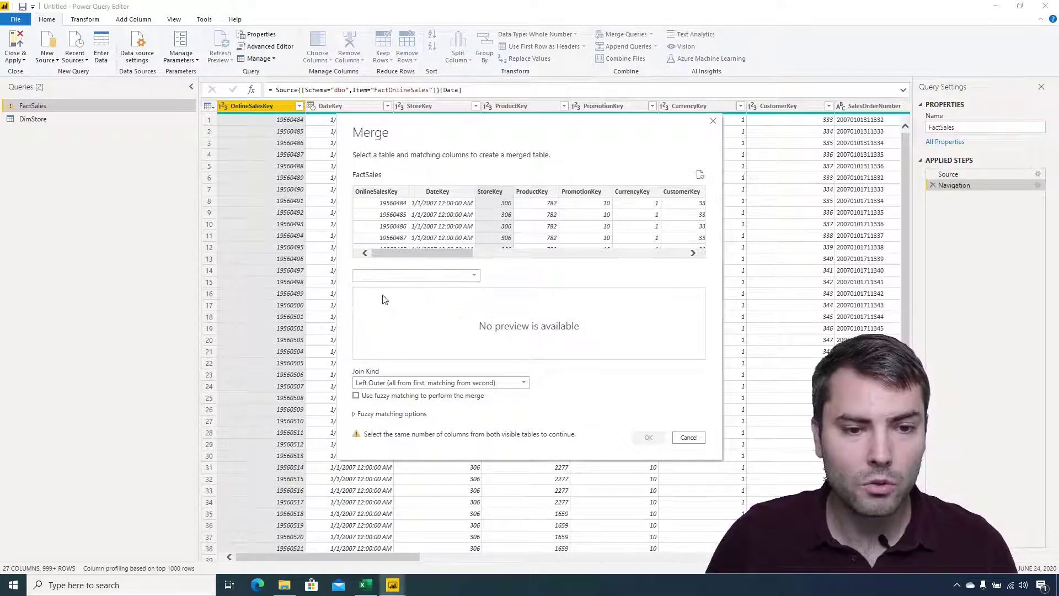
{"action": "left_click", "coordinate": [385, 296]}
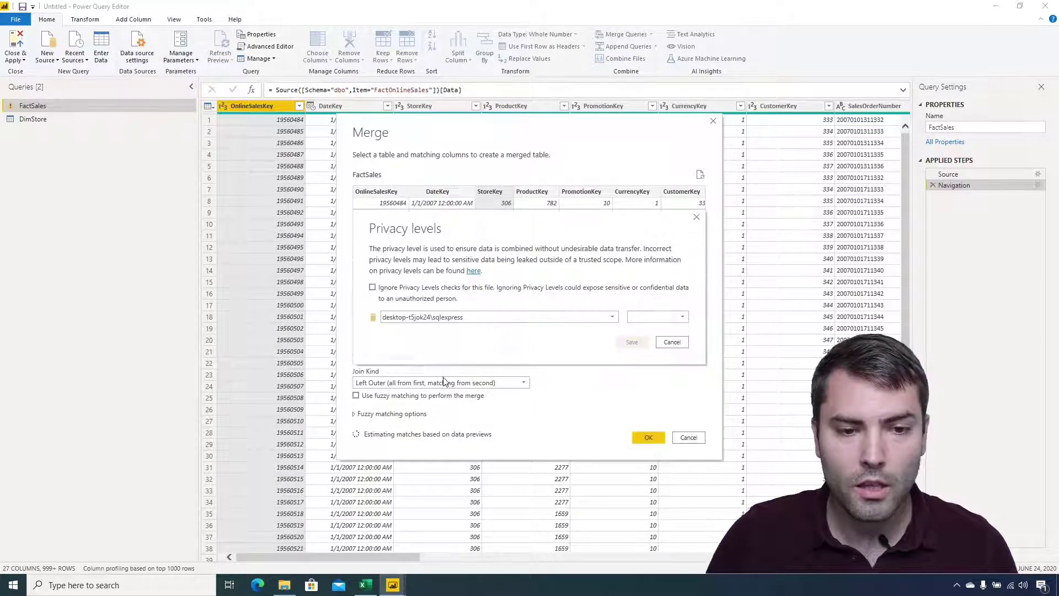
Step: Move the Privacy levels prompt aside to reveal the DimStore preview
{"action": "left_click_drag", "start_coordinate": [551, 225], "coordinate": [457, 149]}
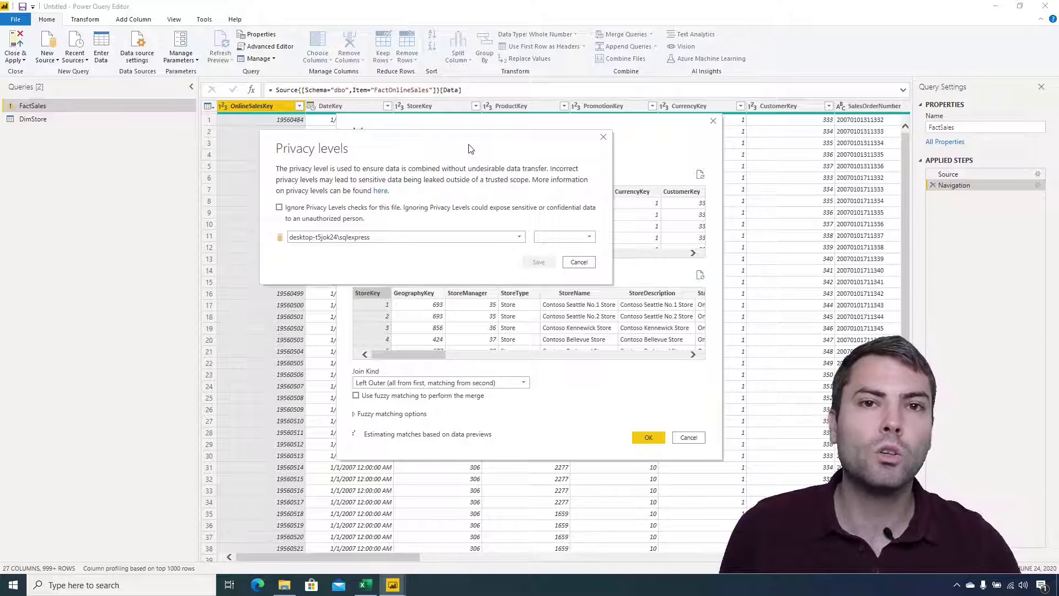
Step: Leave privacy checks on and save the SQL Express source's privacy level as Public
{"action": "left_click", "coordinate": [283, 208]}
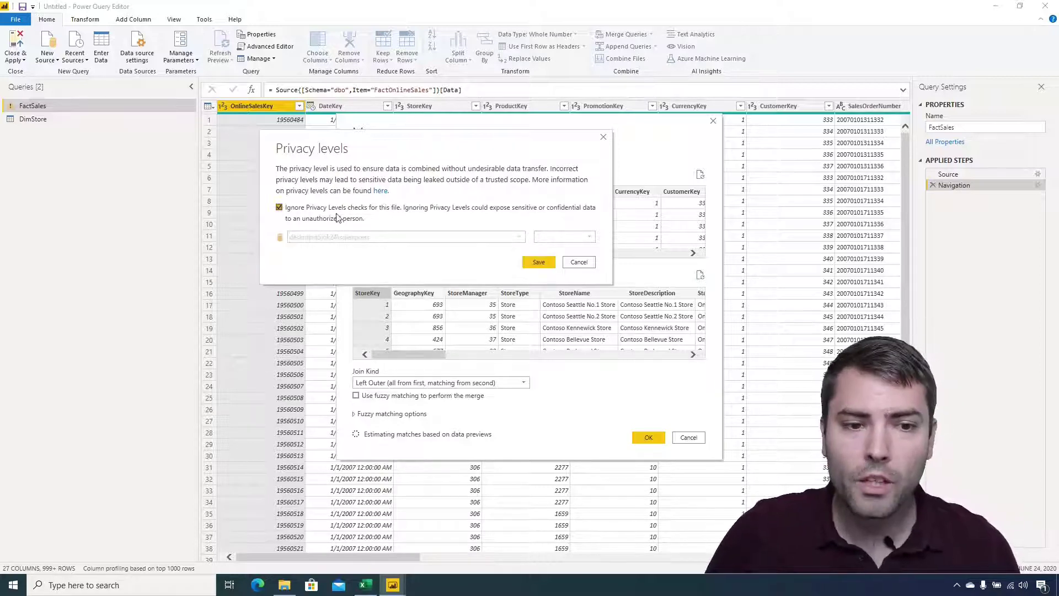
{"action": "left_click", "coordinate": [281, 210]}
{"action": "left_click", "coordinate": [557, 237]}
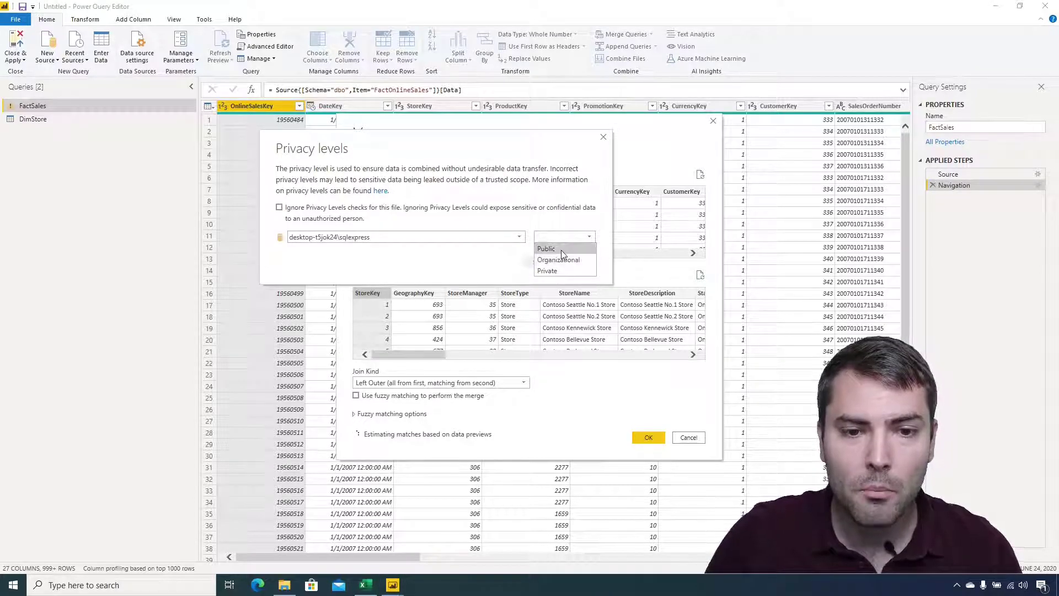
{"action": "left_click", "coordinate": [561, 249]}
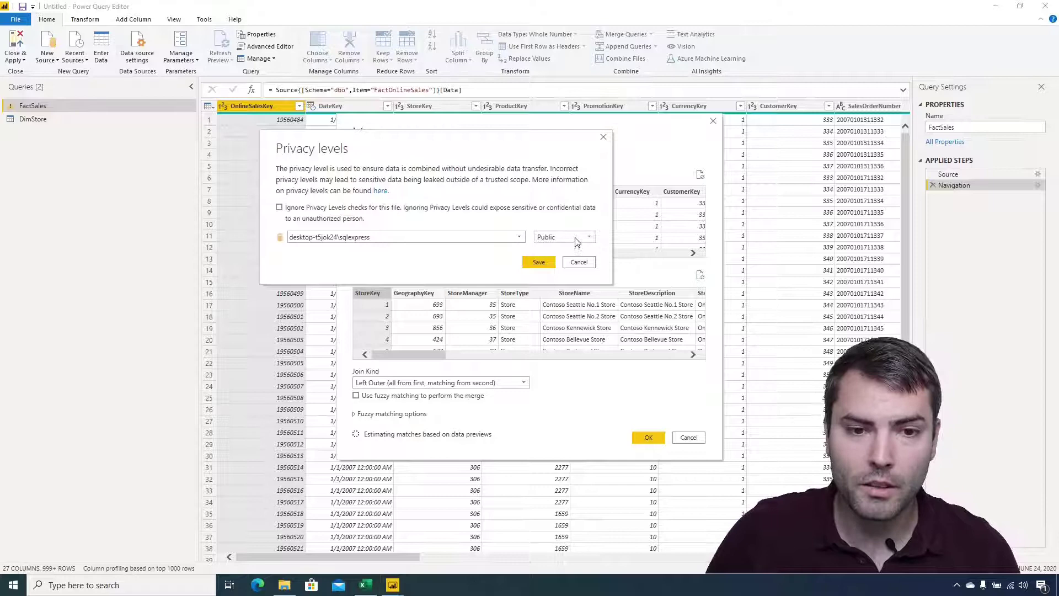
{"action": "left_click", "coordinate": [537, 263]}
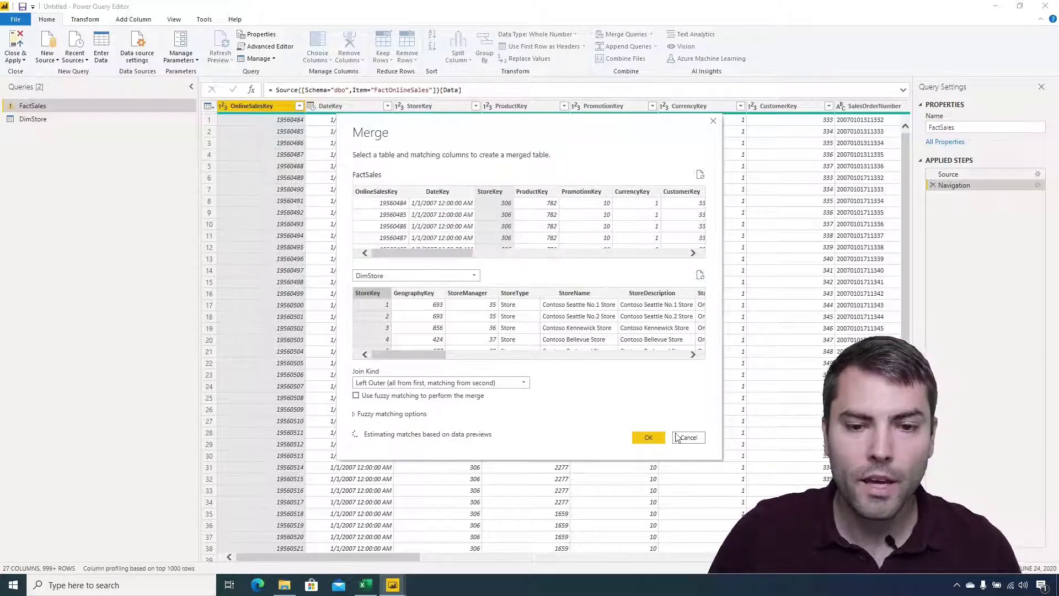
Step: Confirm the merge, then open DimStore.1's expand choices and dismiss them unapplied
{"action": "left_click", "coordinate": [654, 435]}
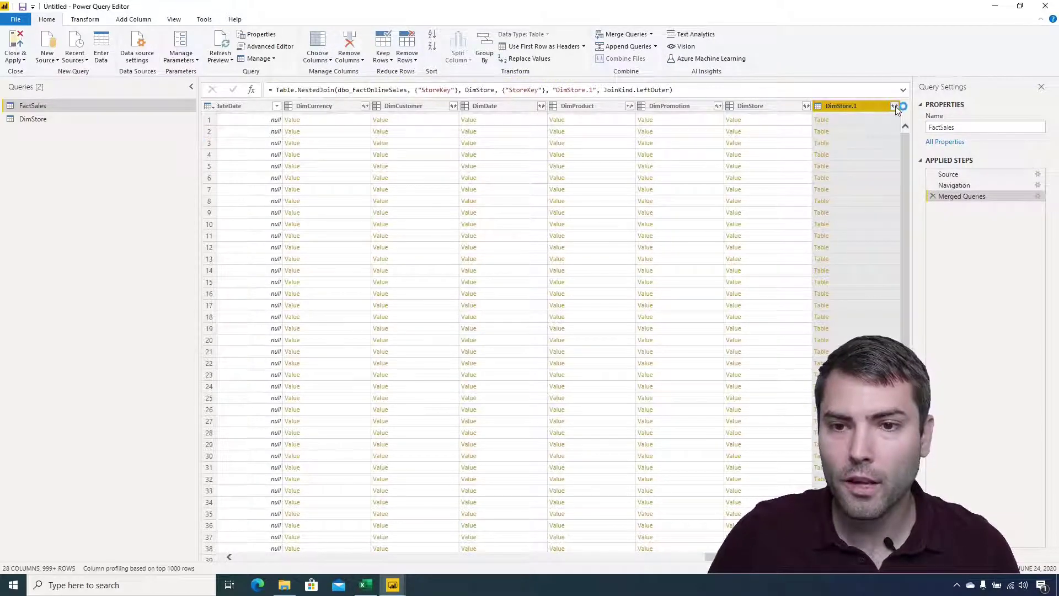
{"action": "left_click", "coordinate": [895, 105]}
{"action": "left_click", "coordinate": [733, 161]}
{"action": "left_click", "coordinate": [733, 172]}
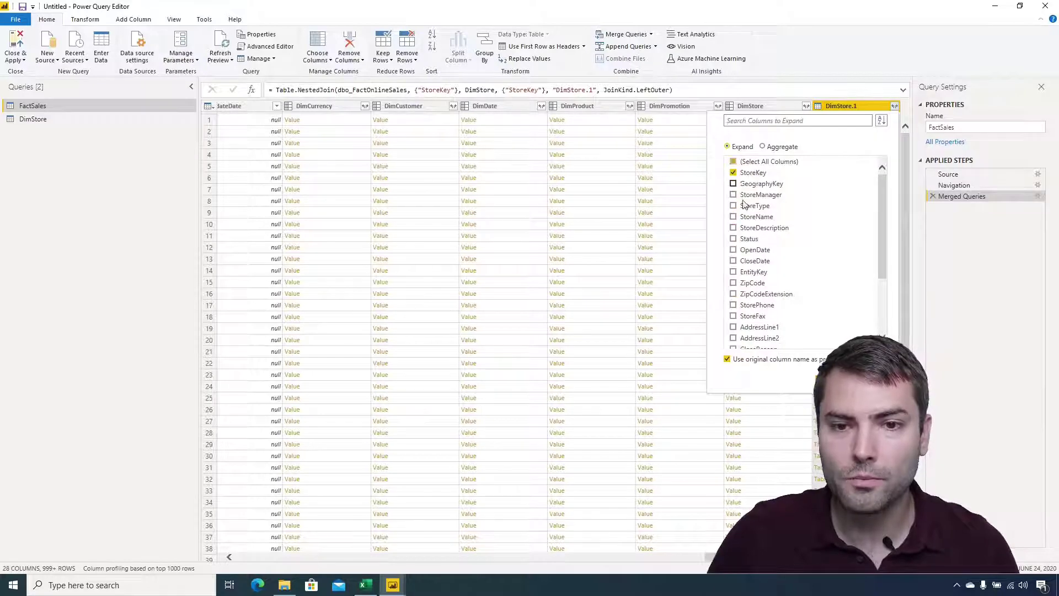
{"action": "left_click", "coordinate": [838, 380]}
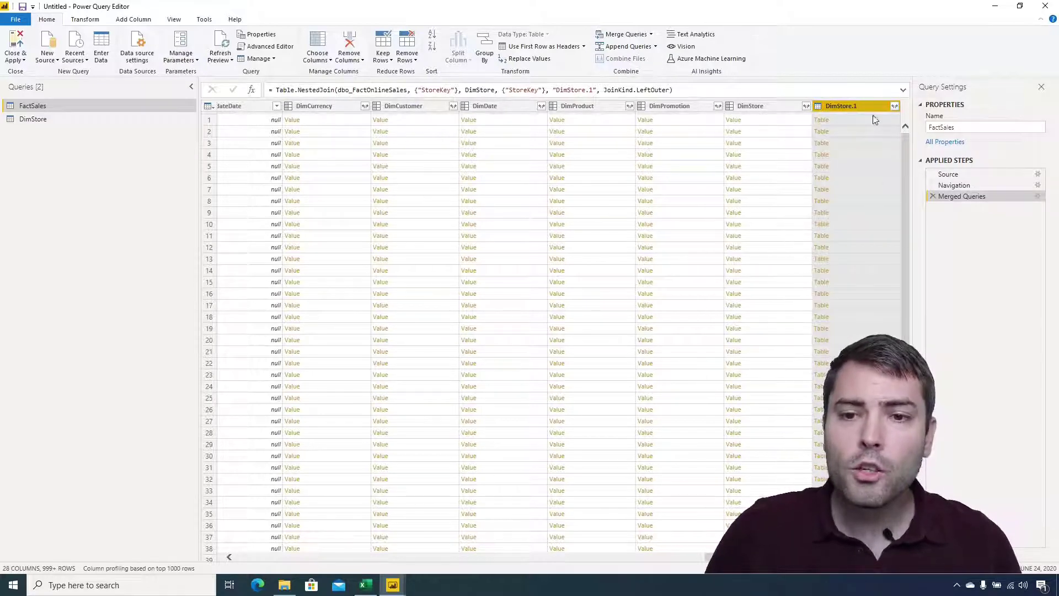
Step: Expand DimStore.1 to bring in only the StoreManager column
{"action": "left_click", "coordinate": [895, 106]}
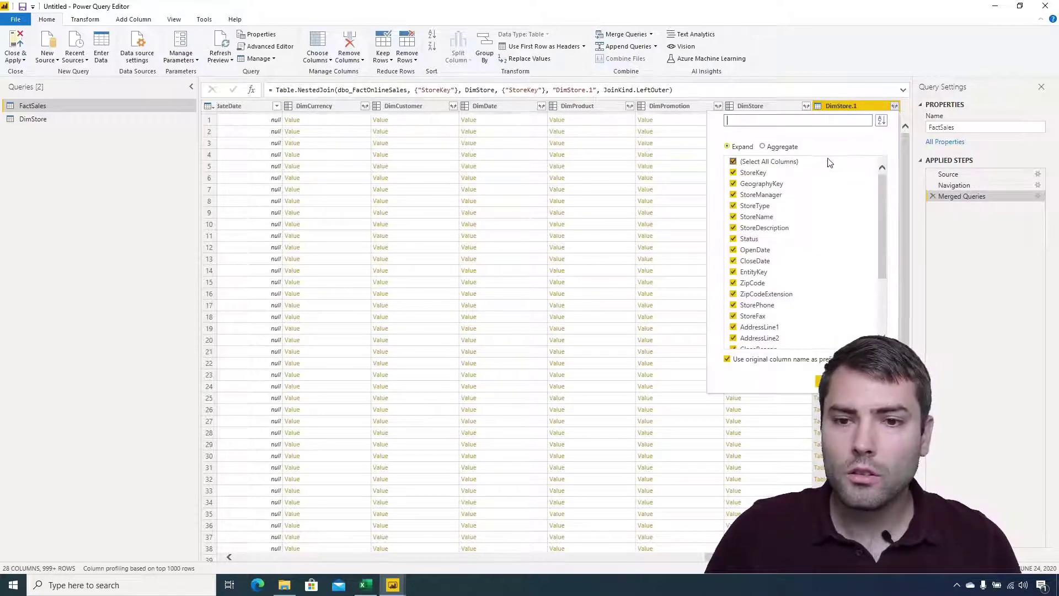
{"action": "left_click", "coordinate": [764, 162]}
{"action": "left_click", "coordinate": [761, 194]}
{"action": "left_click", "coordinate": [833, 379]}
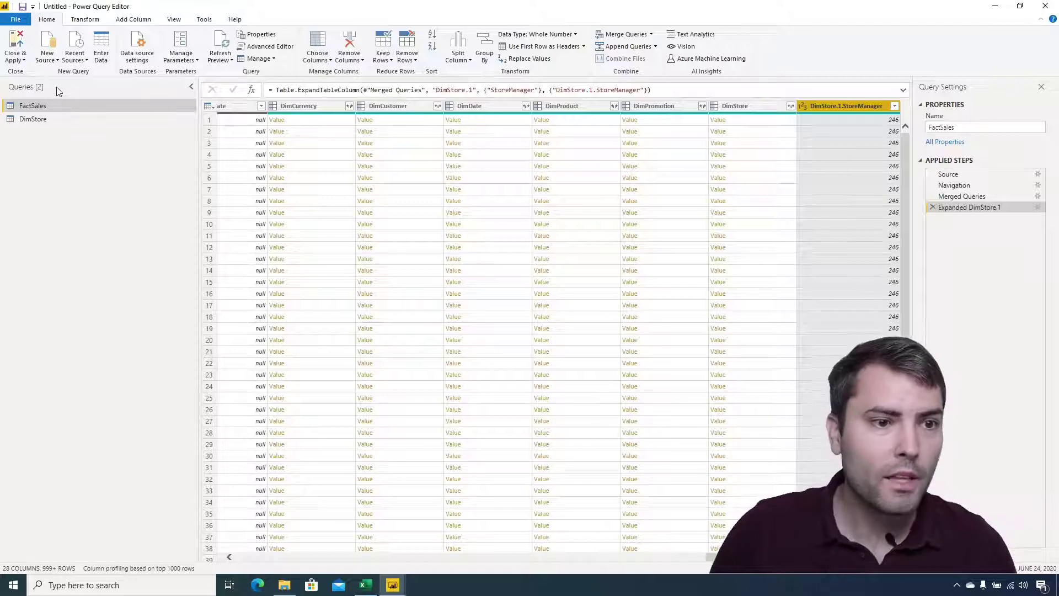
Step: Open Options at the CURRENT FILE Privacy settings page
{"action": "left_click", "coordinate": [22, 19]}
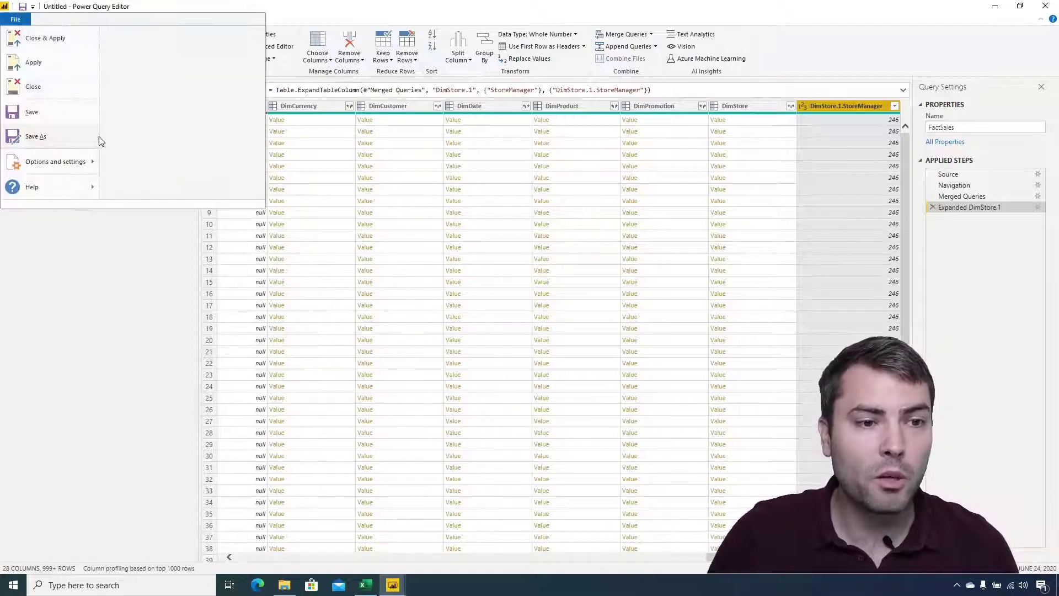
{"action": "mouse_move", "coordinate": [88, 161]}
{"action": "left_click", "coordinate": [138, 53]}
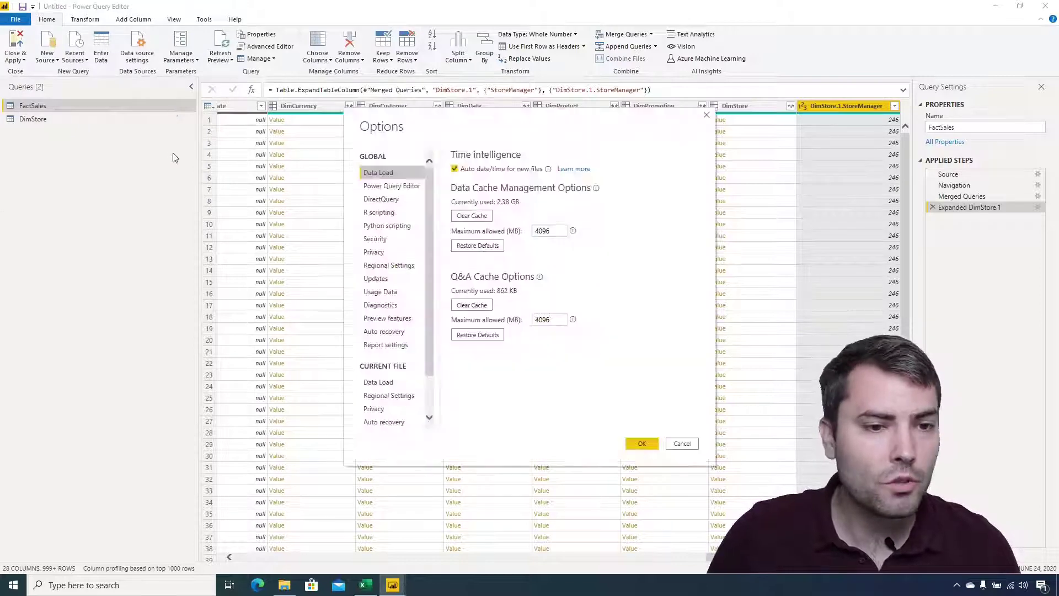
{"action": "scroll", "coordinate": [419, 334], "scroll_direction": "down", "scroll_amount": 3}
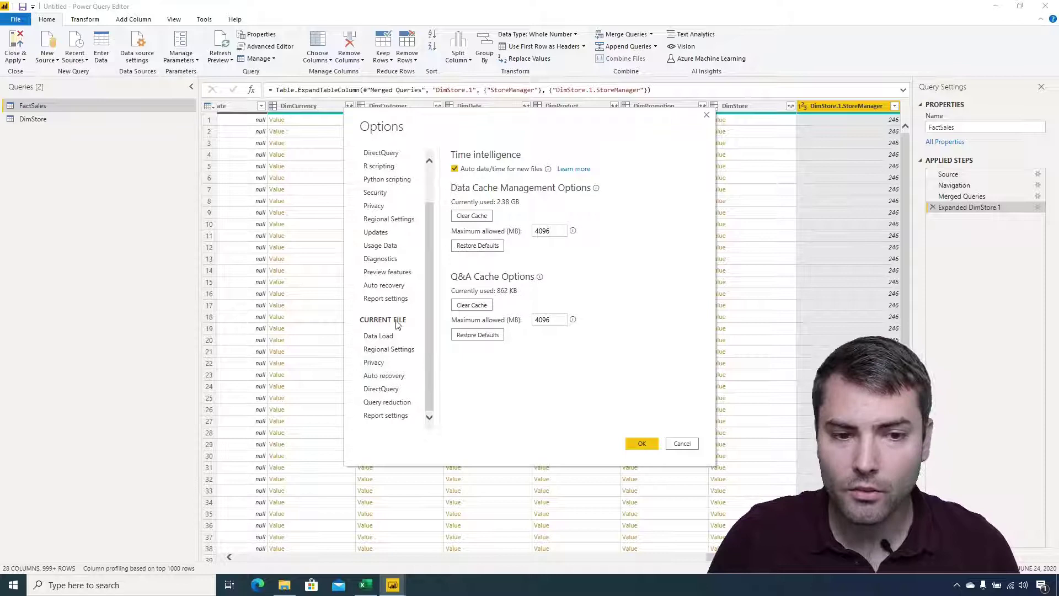
{"action": "left_click", "coordinate": [375, 363]}
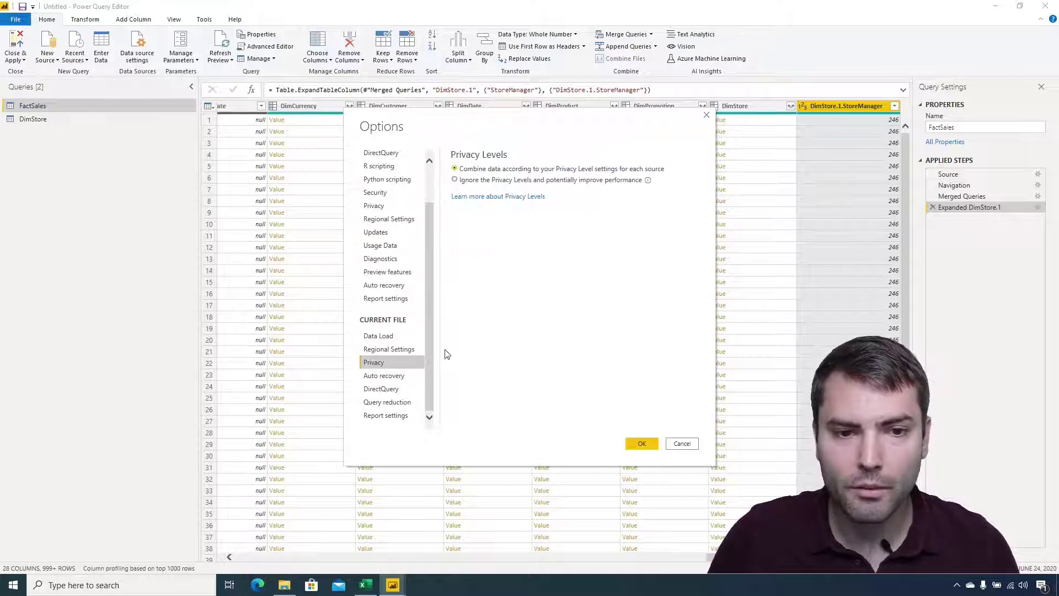
Step: Make the current file ignore Privacy Levels, then view the GLOBAL Privacy settings
{"action": "left_click", "coordinate": [499, 182]}
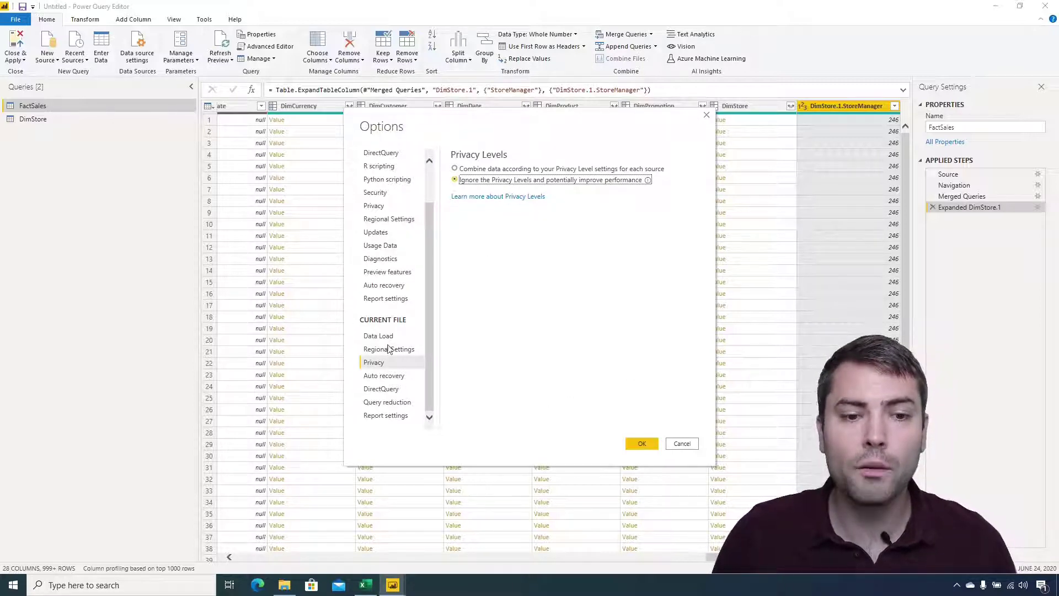
{"action": "scroll", "coordinate": [408, 369], "scroll_direction": "up", "scroll_amount": 2}
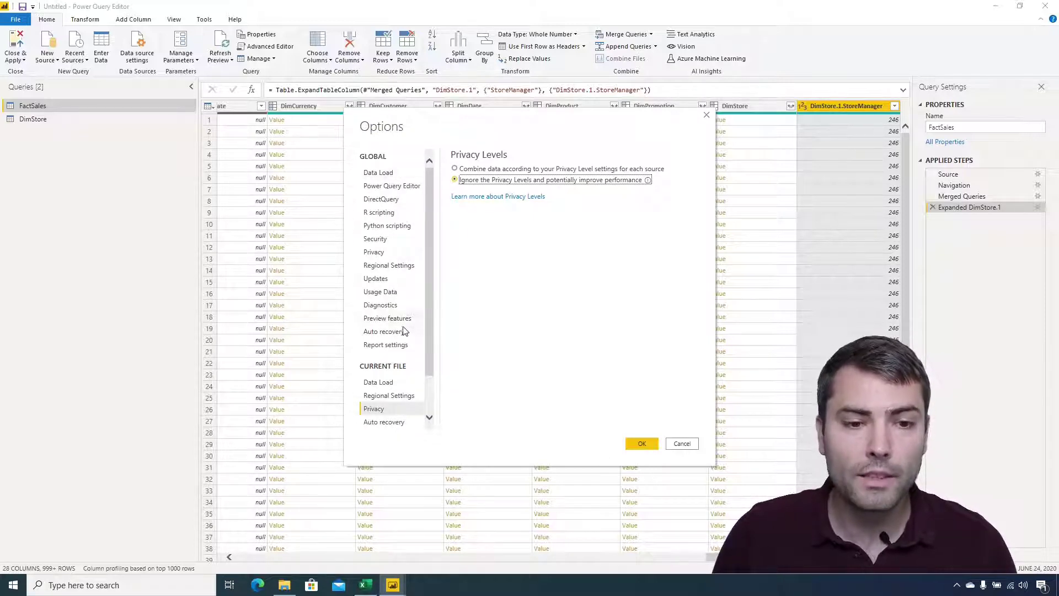
{"action": "left_click", "coordinate": [374, 252]}
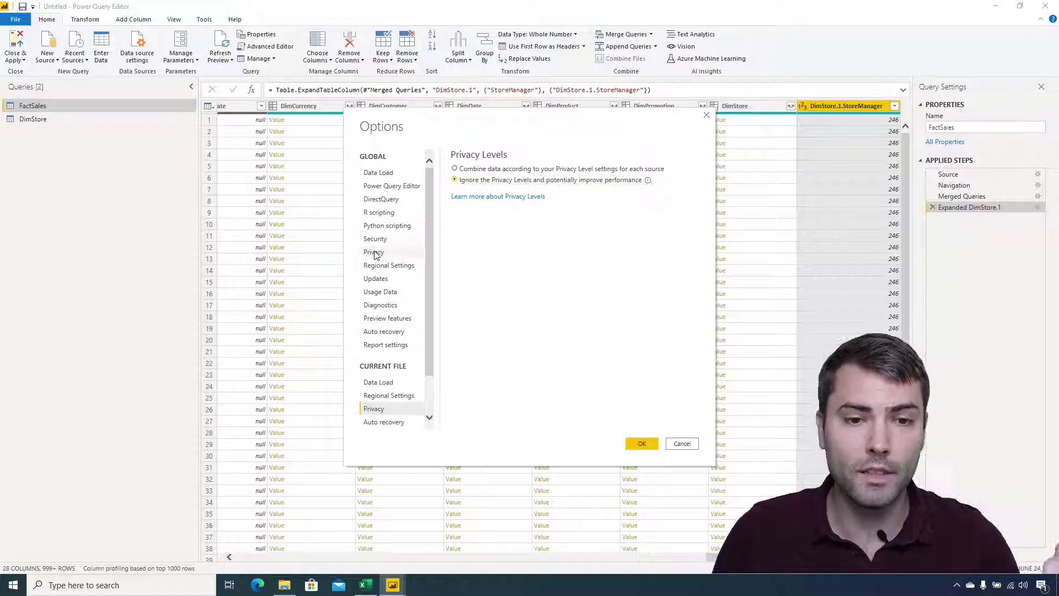